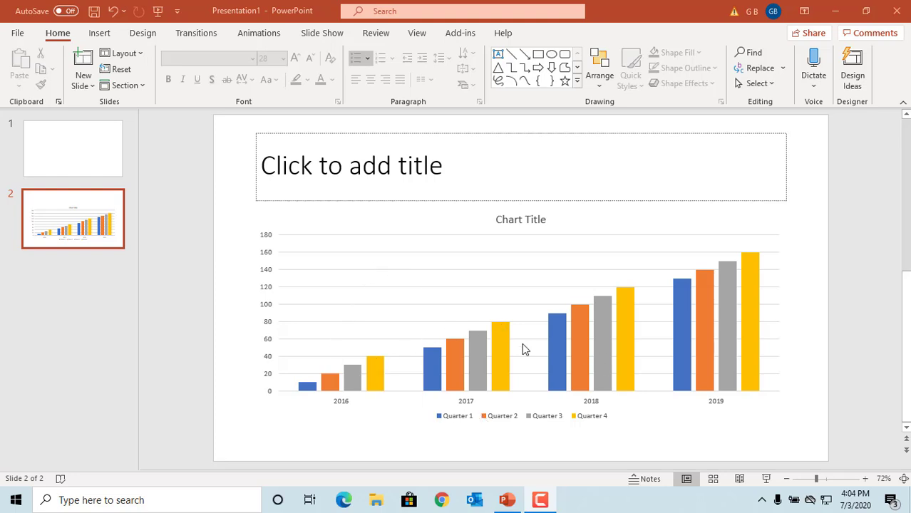
# - Select the column chart, view the additional formatting options for its axes, and close them
pyautogui.click(493, 286)
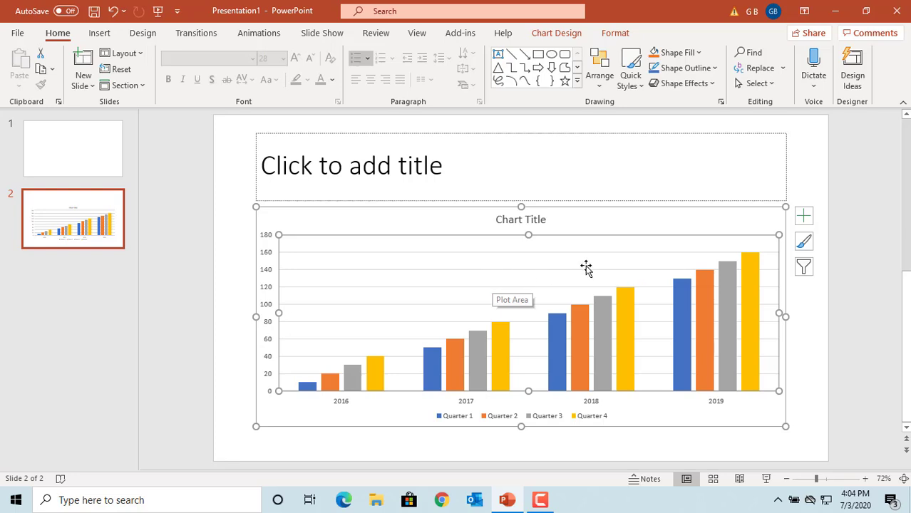
pyautogui.click(803, 221)
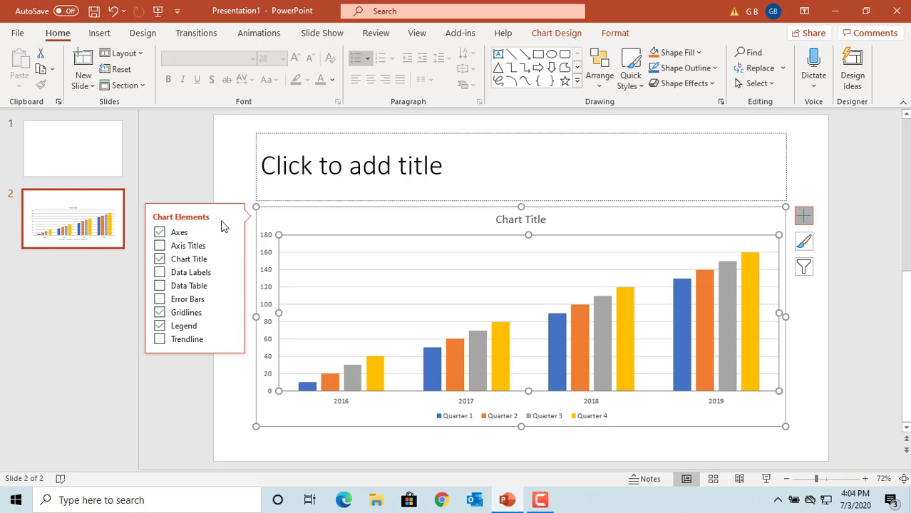
pyautogui.click(159, 313)
pyautogui.click(231, 232)
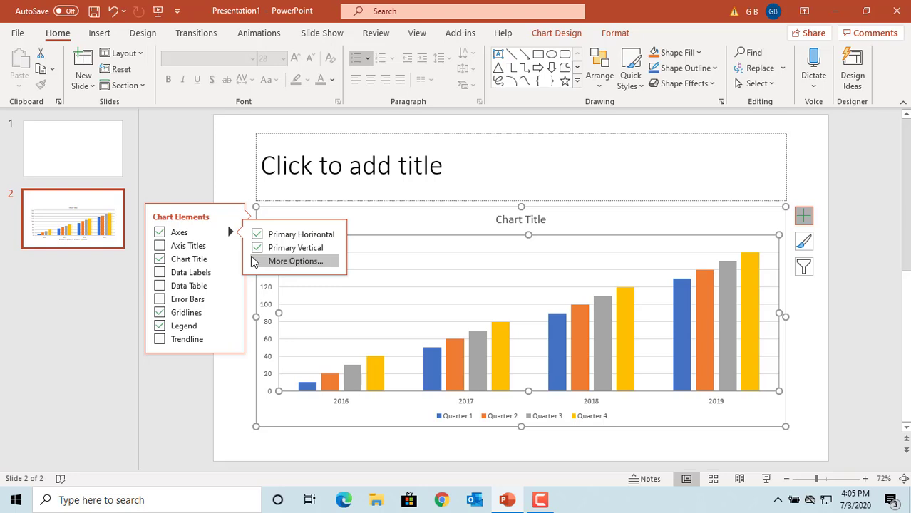
pyautogui.click(294, 268)
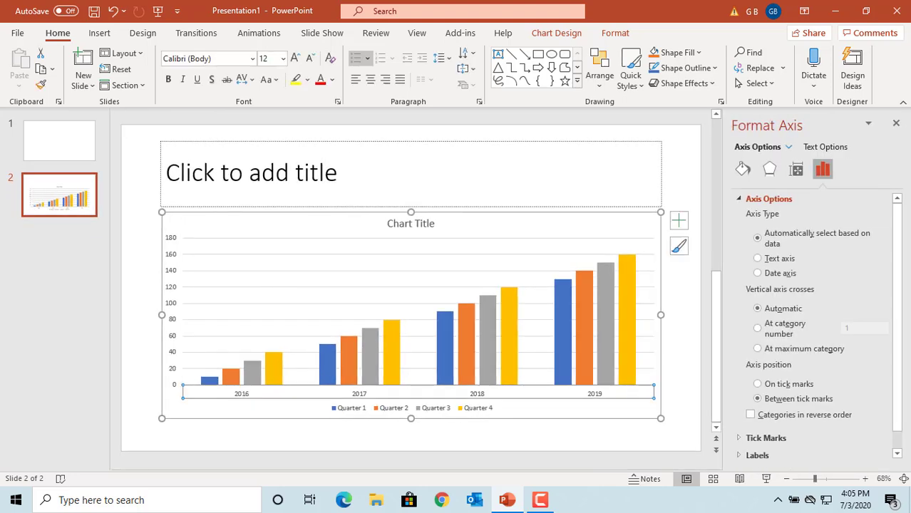
pyautogui.click(897, 125)
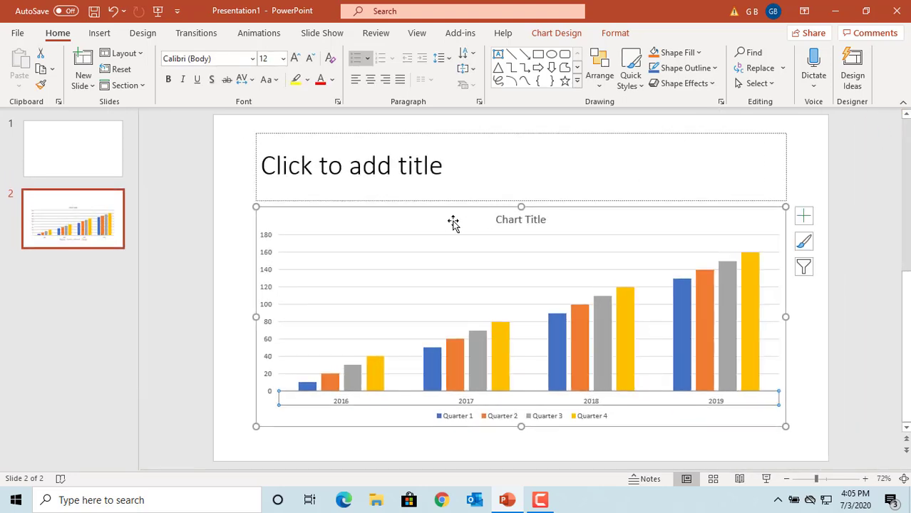
# - Hide all axes of the column chart and show them again
pyautogui.click(804, 216)
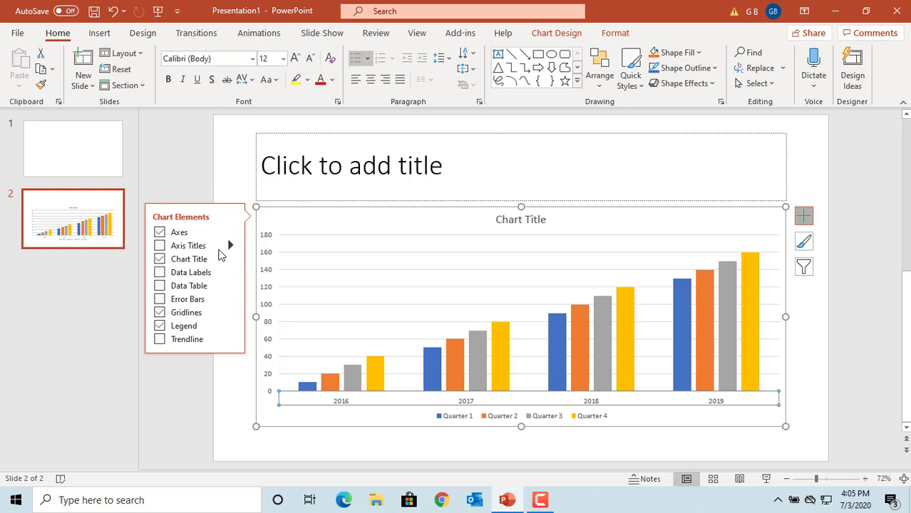
pyautogui.click(159, 233)
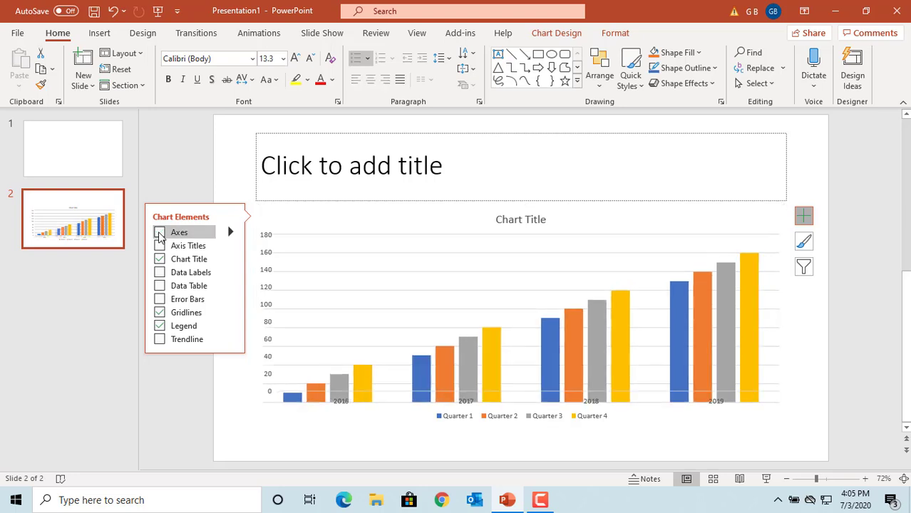
pyautogui.click(159, 233)
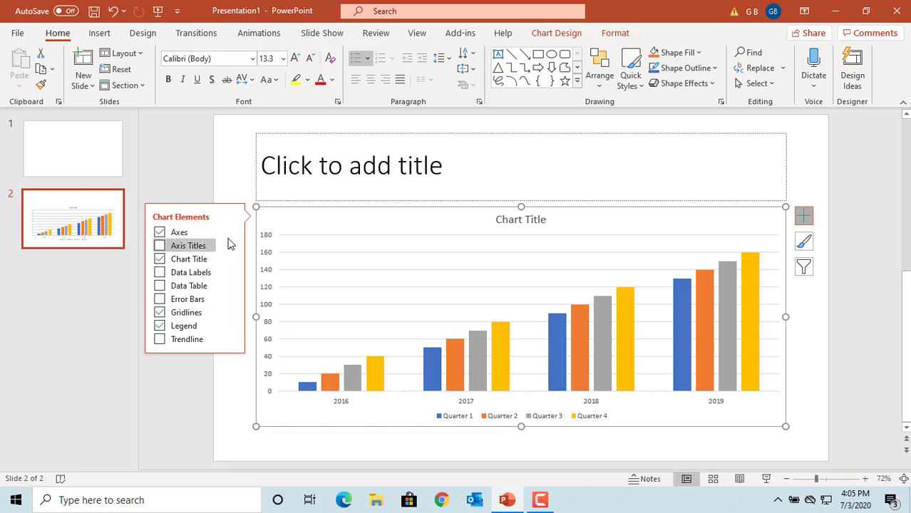
# - Turn the primary horizontal axis and the primary vertical axis off and back on individually
pyautogui.click(230, 232)
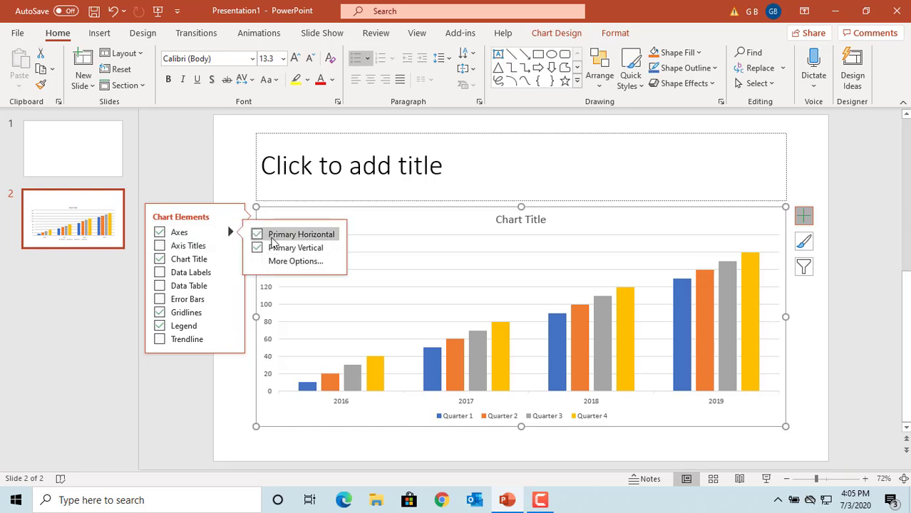
pyautogui.click(258, 235)
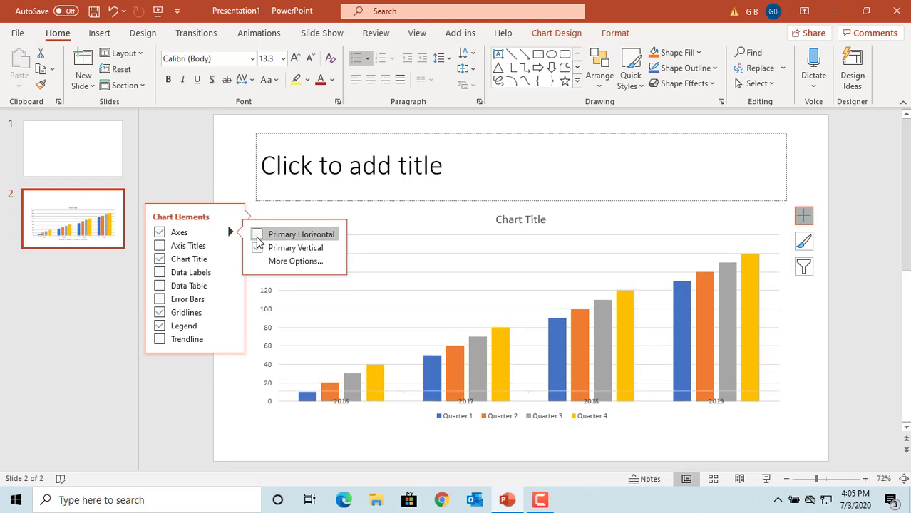
pyautogui.click(257, 238)
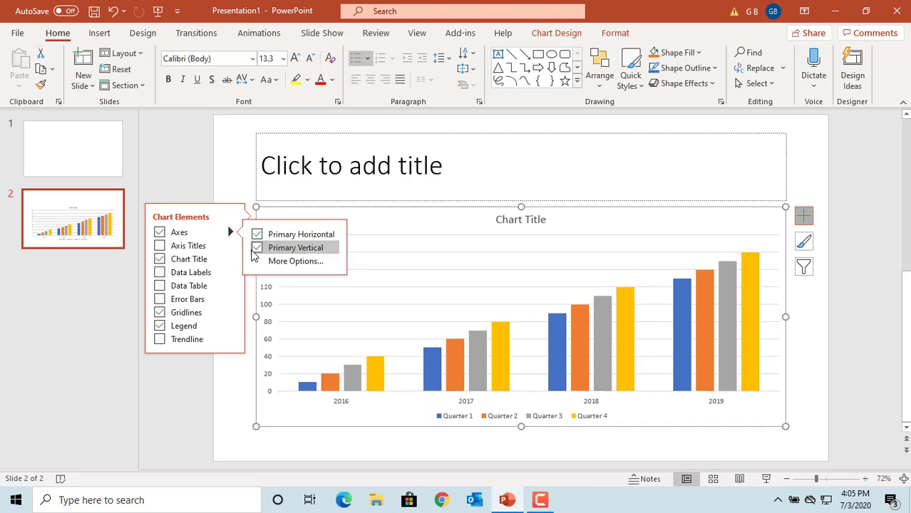
pyautogui.click(257, 249)
pyautogui.click(256, 249)
# - Add axis titles to the chart and set the vertical axis title to "Sales in Millions of Dollars"
pyautogui.click(159, 247)
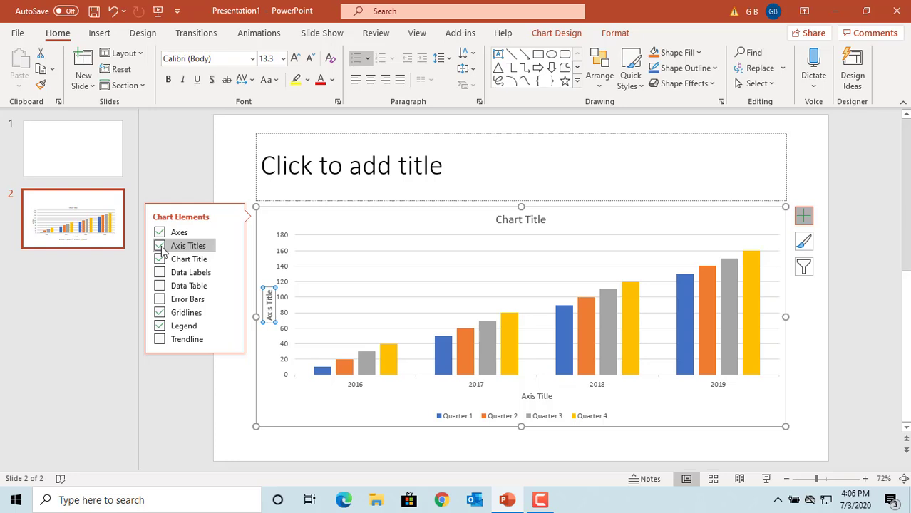
pyautogui.click(269, 318)
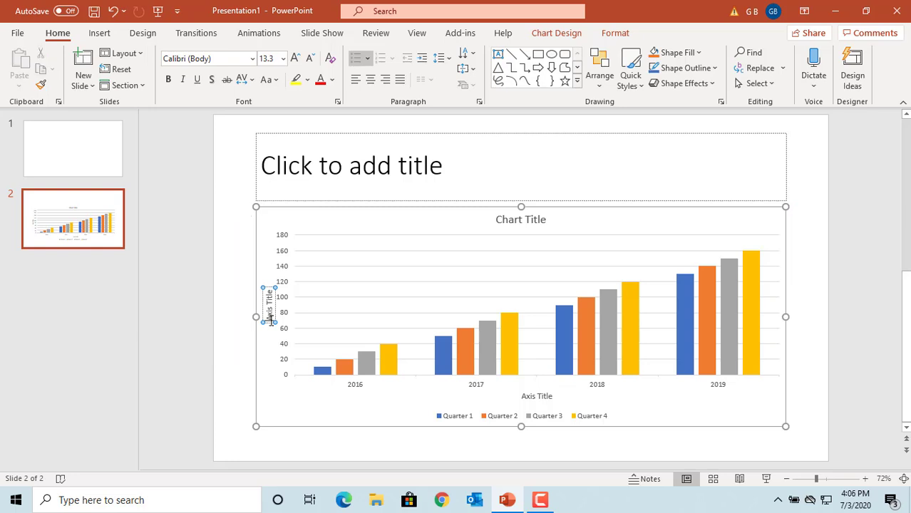
pyautogui.write('Sales')
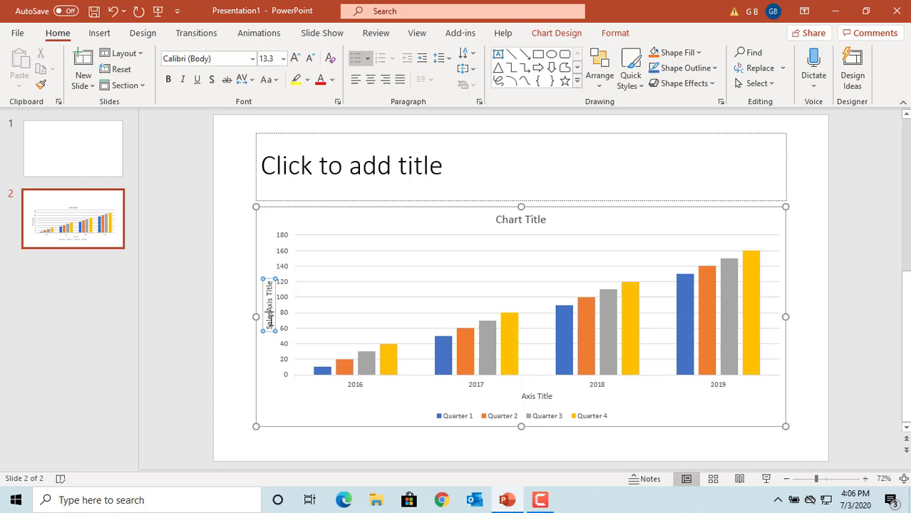
pyautogui.press('Delete')
pyautogui.press('Delete')
pyautogui.press('Delete')
pyautogui.press('Delete')
pyautogui.press('Delete')
pyautogui.press('Delete')
pyautogui.press('Delete')
pyautogui.press('Delete')
pyautogui.press('Delete')
pyautogui.press('Delete')
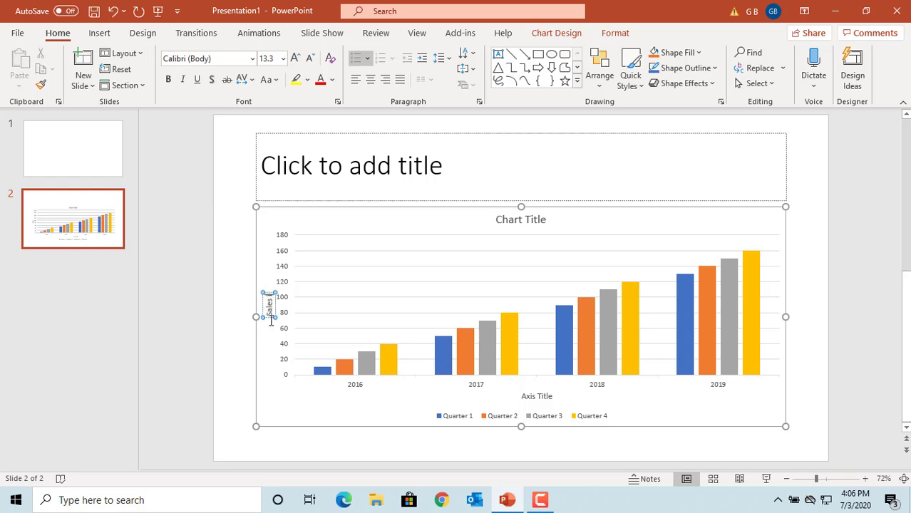
pyautogui.write('in Millio')
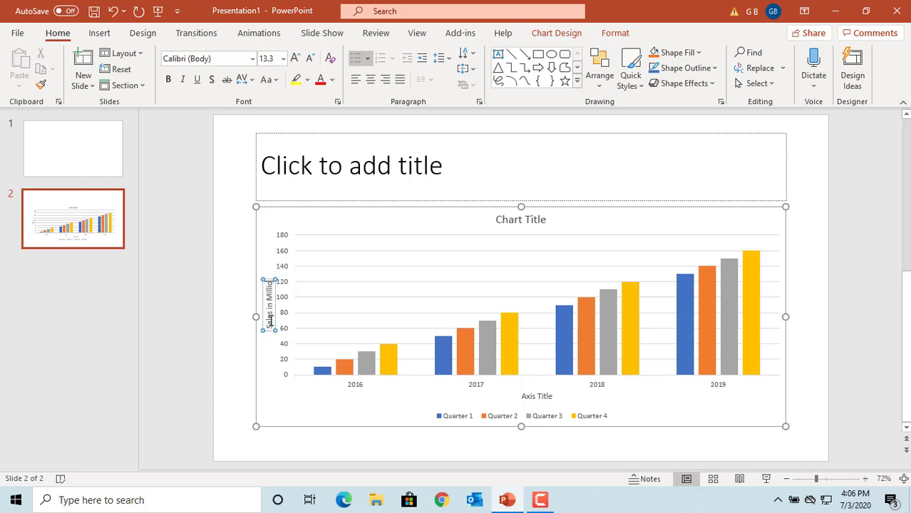
pyautogui.write('ns of D')
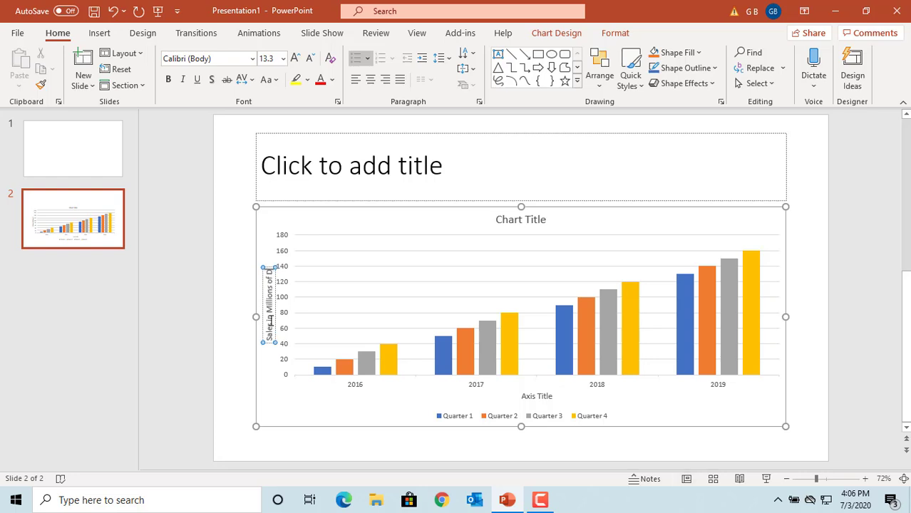
pyautogui.write('ollars')
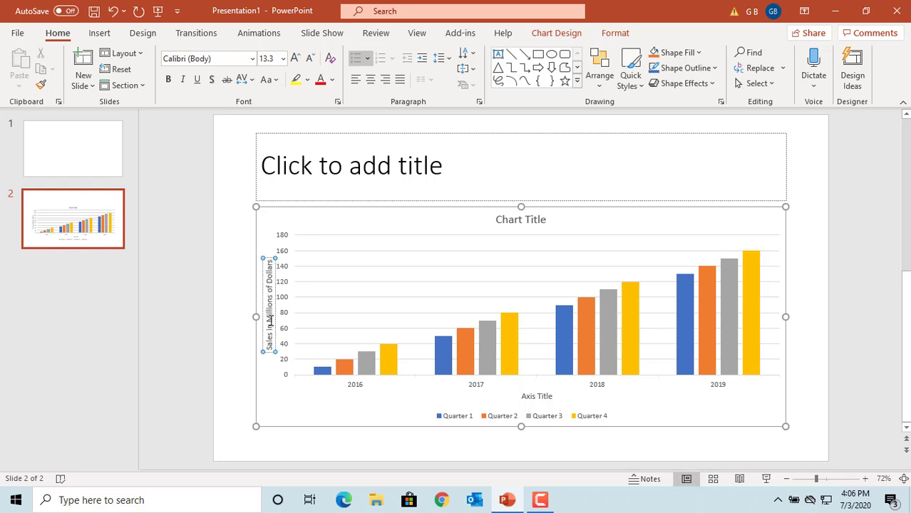
# - Replace the horizontal axis title text with "Years"
pyautogui.click(517, 393)
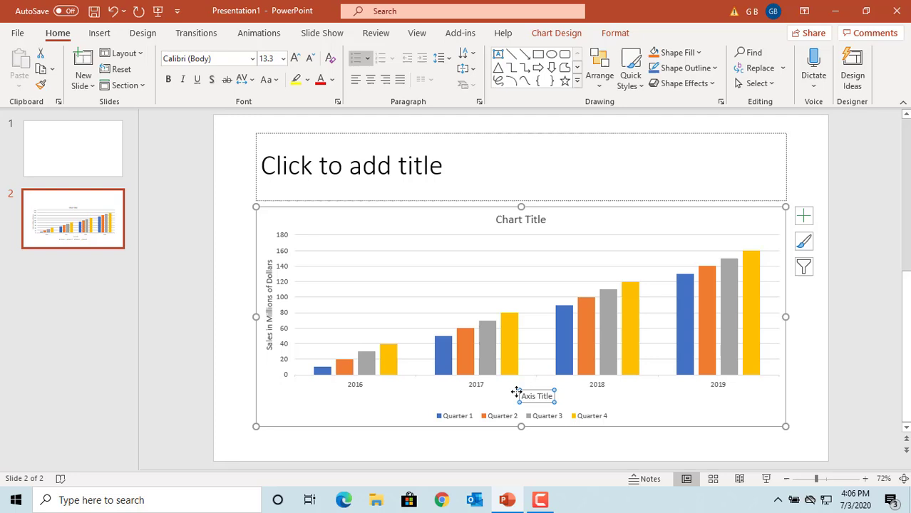
pyautogui.moveTo(522, 396); pyautogui.dragTo(548, 398)
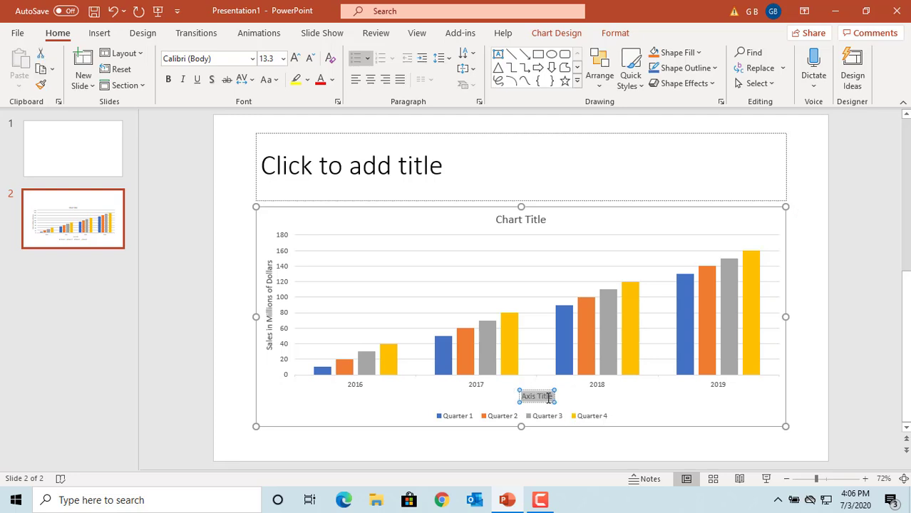
pyautogui.press('BackSpace')
pyautogui.write('Years')
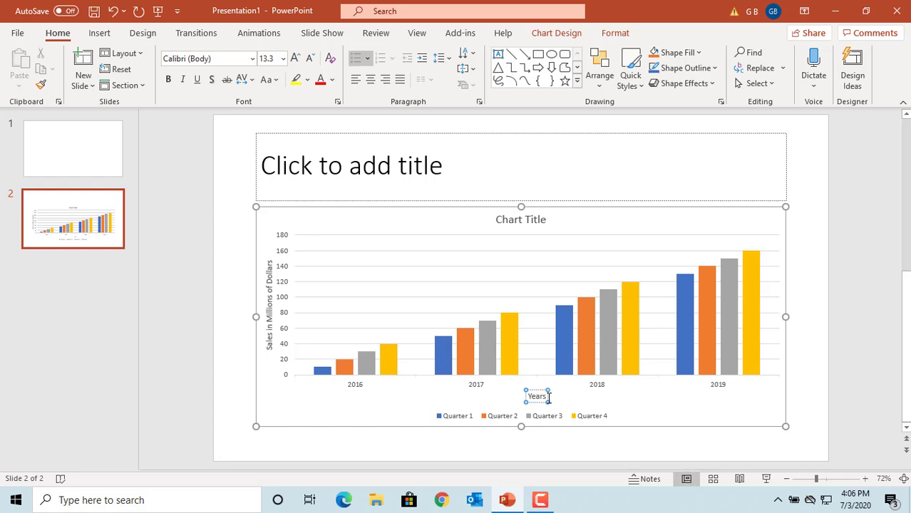
pyautogui.click(468, 398)
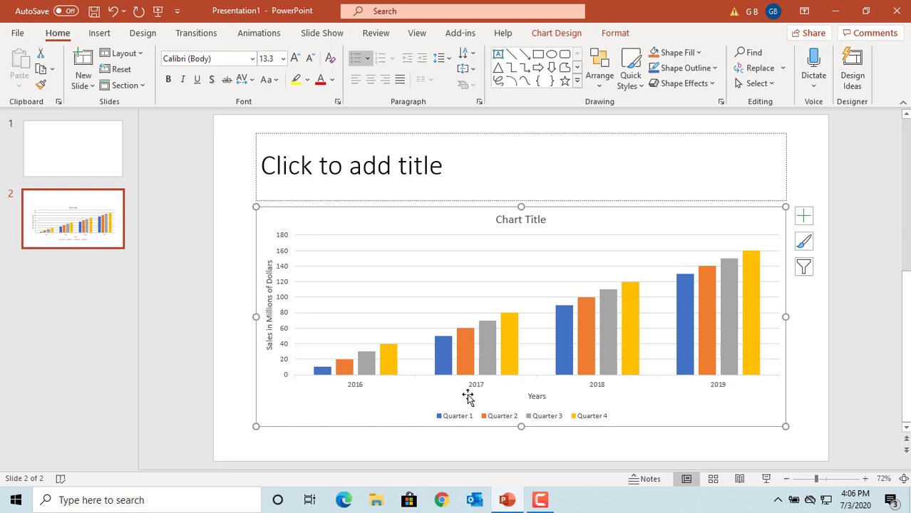
# - Remove and re-add the primary horizontal axis title and the primary vertical axis title individually
pyautogui.click(804, 216)
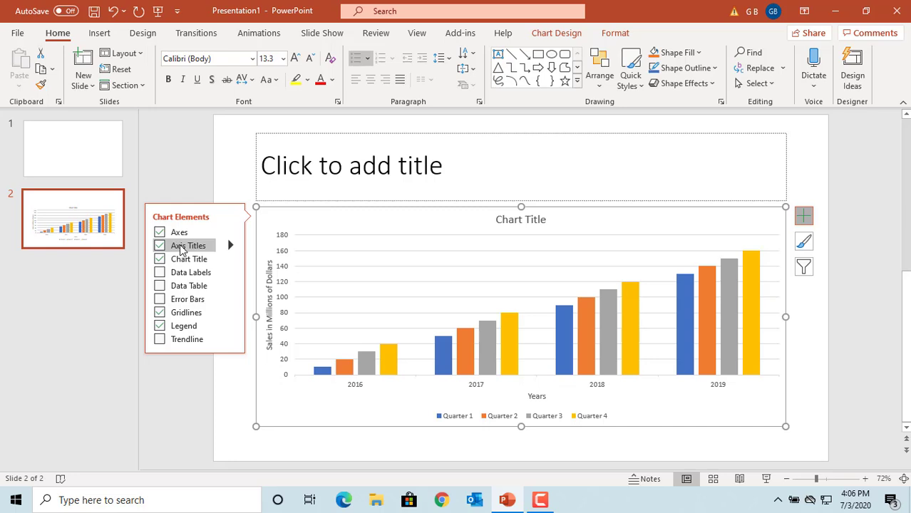
pyautogui.click(230, 245)
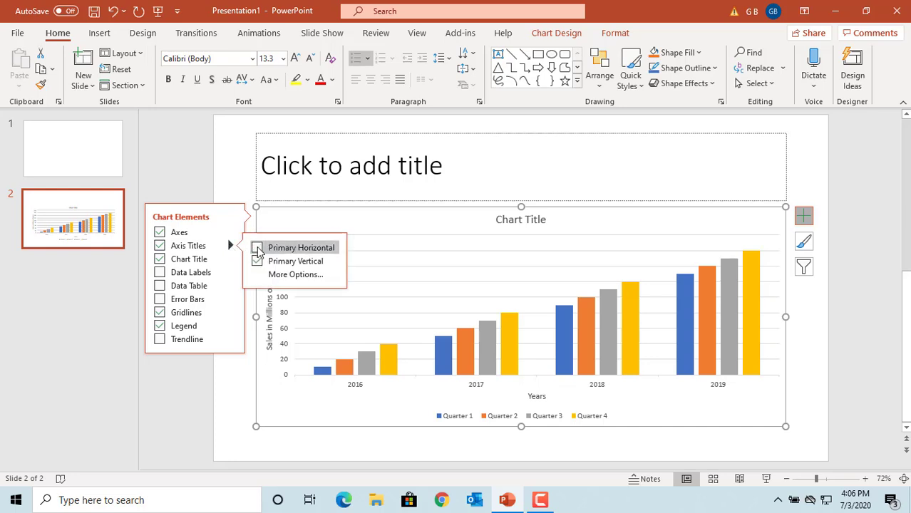
pyautogui.click(257, 247)
pyautogui.click(257, 248)
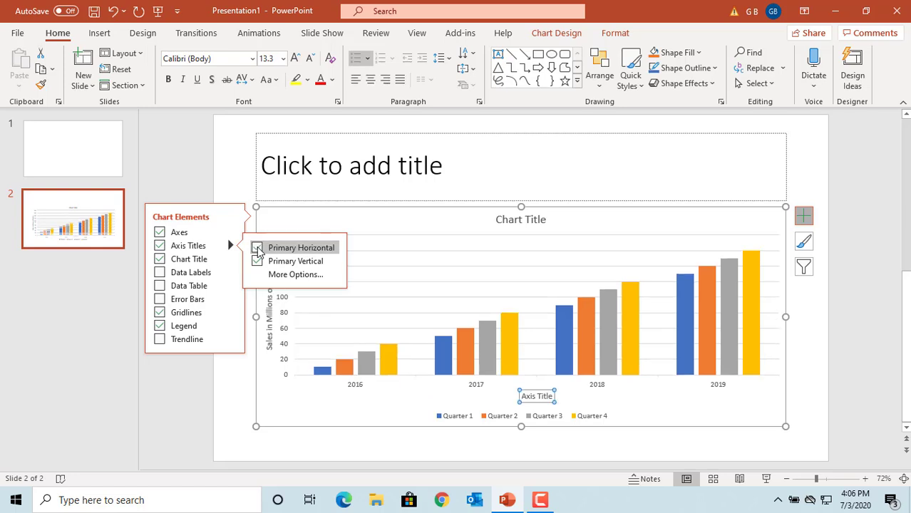
pyautogui.click(256, 262)
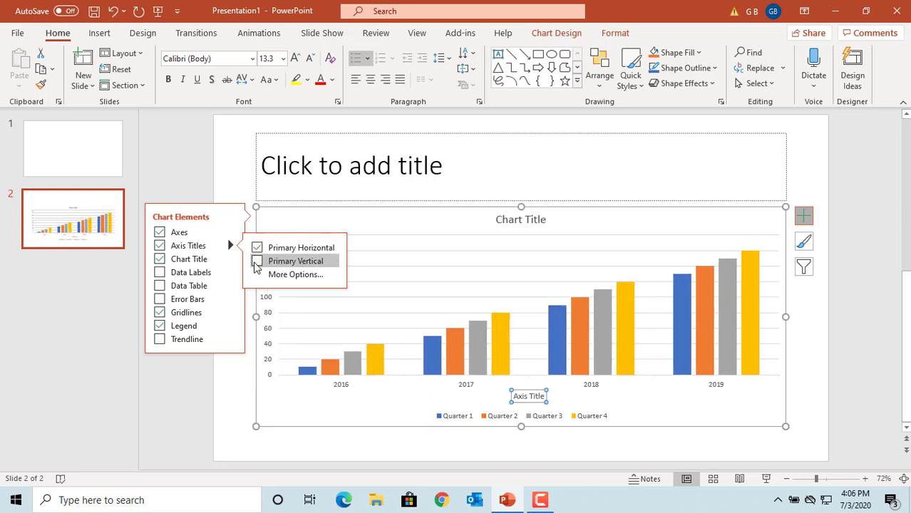
pyautogui.click(257, 262)
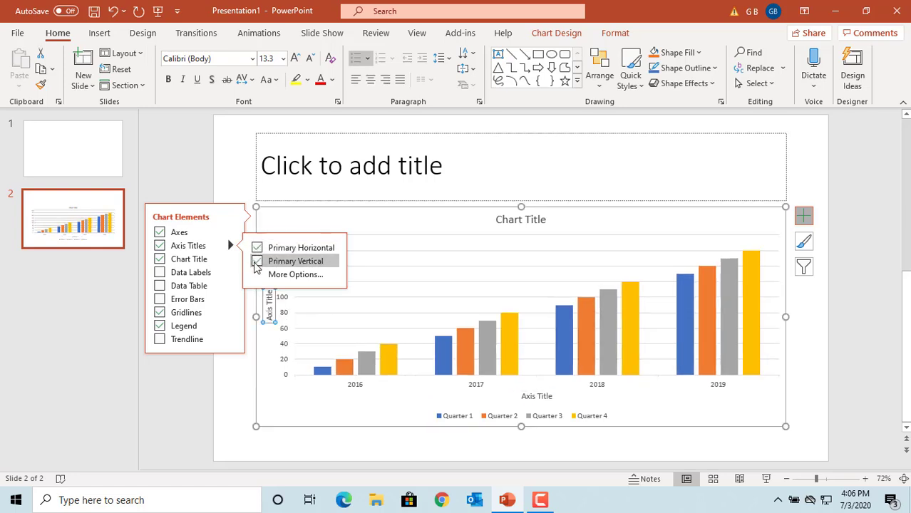
# - Turn the chart title off and back on, and change its text to "Sales Chart"
pyautogui.click(159, 259)
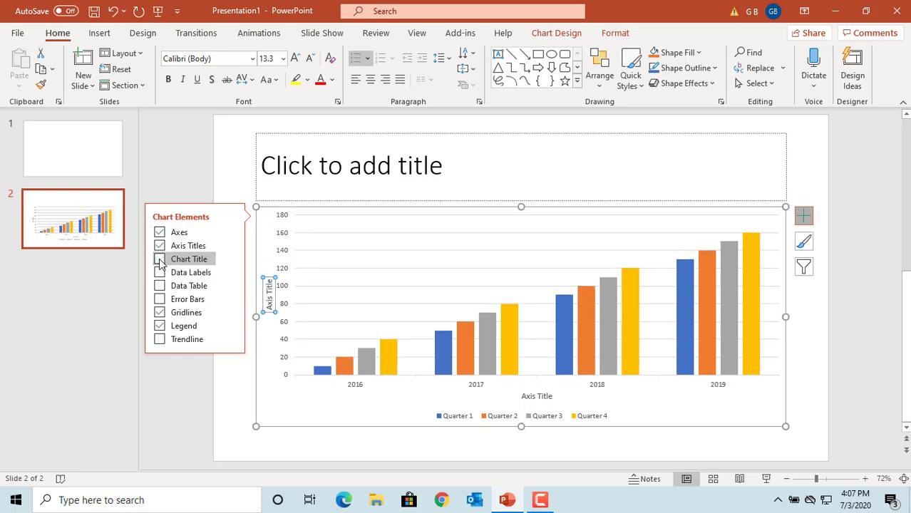
pyautogui.click(160, 260)
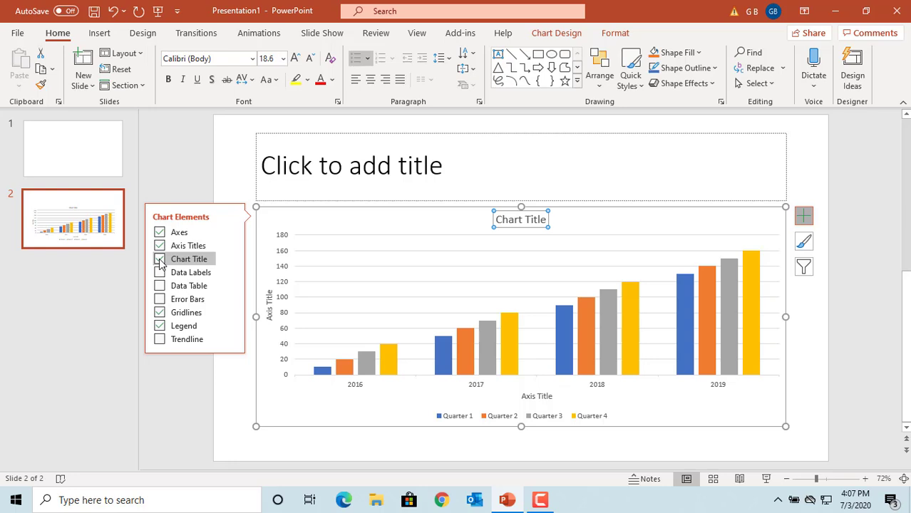
pyautogui.click(499, 220)
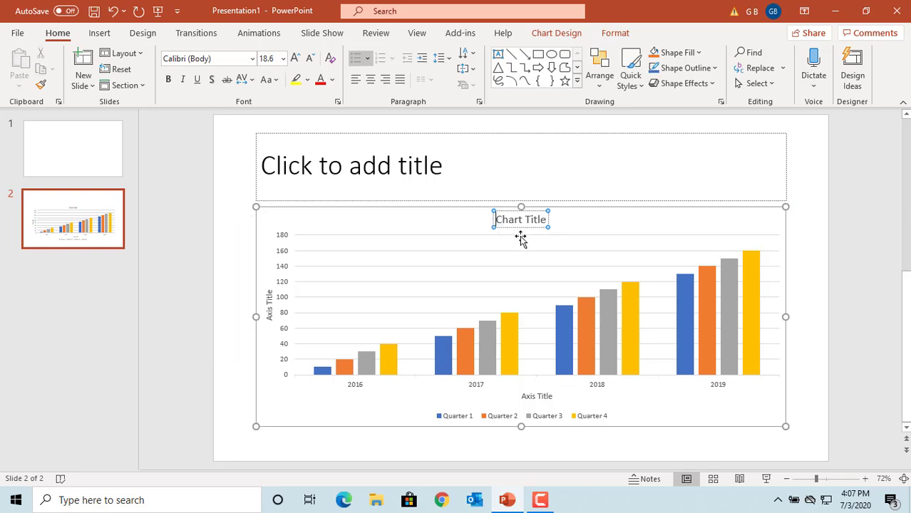
pyautogui.hotkey('shift', 'Right')
pyautogui.hotkey('shift', 'Right')
pyautogui.hotkey('shift', 'Right')
pyautogui.hotkey('shift', 'Right')
pyautogui.hotkey('shift', 'Right')
pyautogui.hotkey('shift', 'Right')
pyautogui.hotkey('shift', 'Right')
pyautogui.hotkey('shift', 'Right')
pyautogui.hotkey('shift', 'Right')
pyautogui.hotkey('shift', 'Right')
pyautogui.hotkey('shift', 'Right')
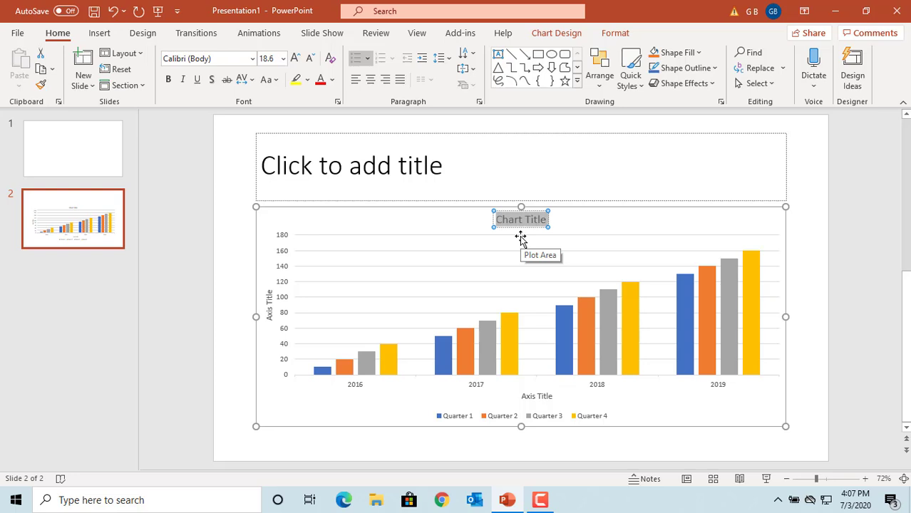
pyautogui.write('Sales')
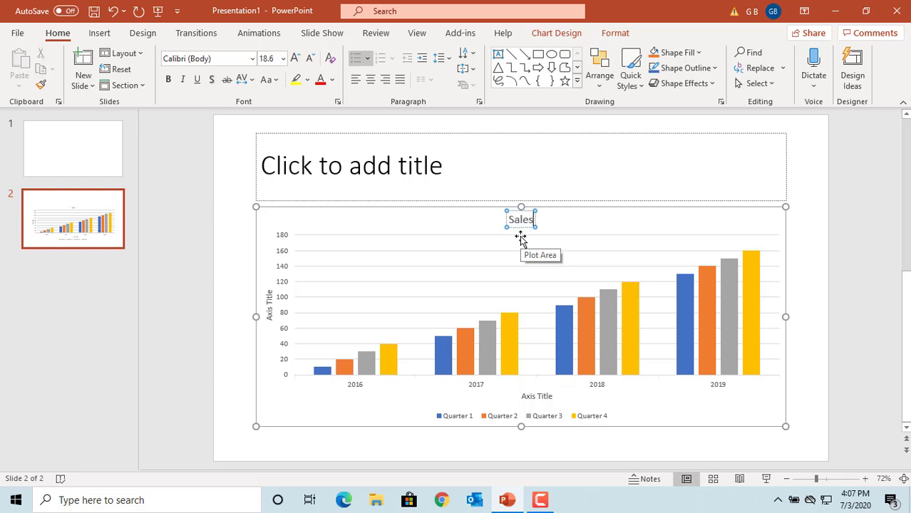
pyautogui.write(' Chart')
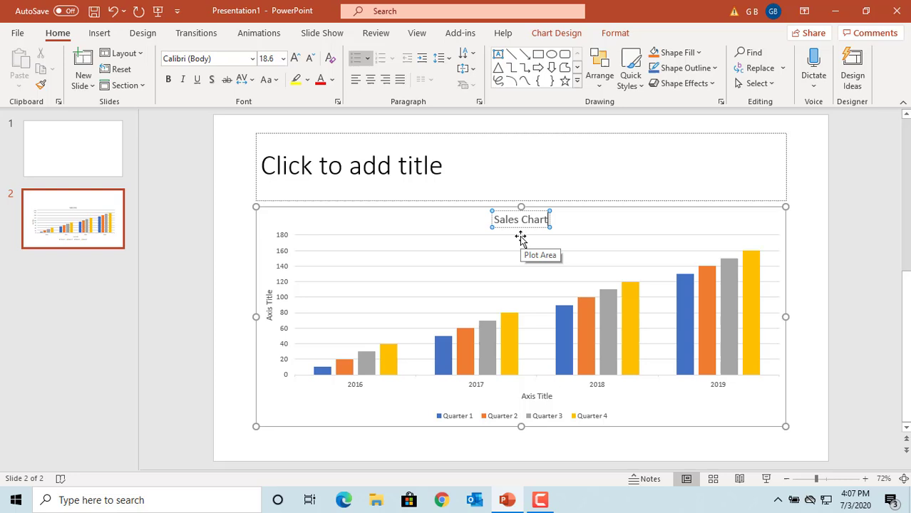
pyautogui.click(590, 224)
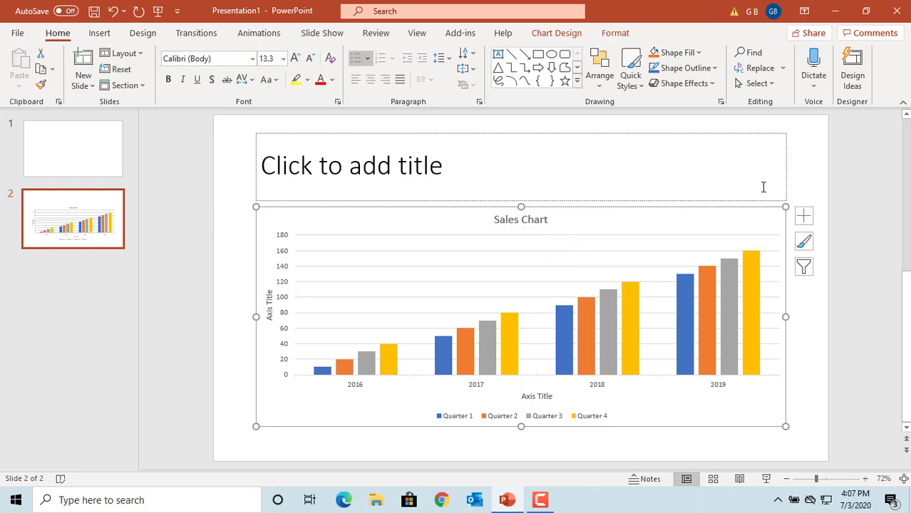
# - Try the Centered Overlay position for the chart title and return it to Above Chart
pyautogui.click(802, 216)
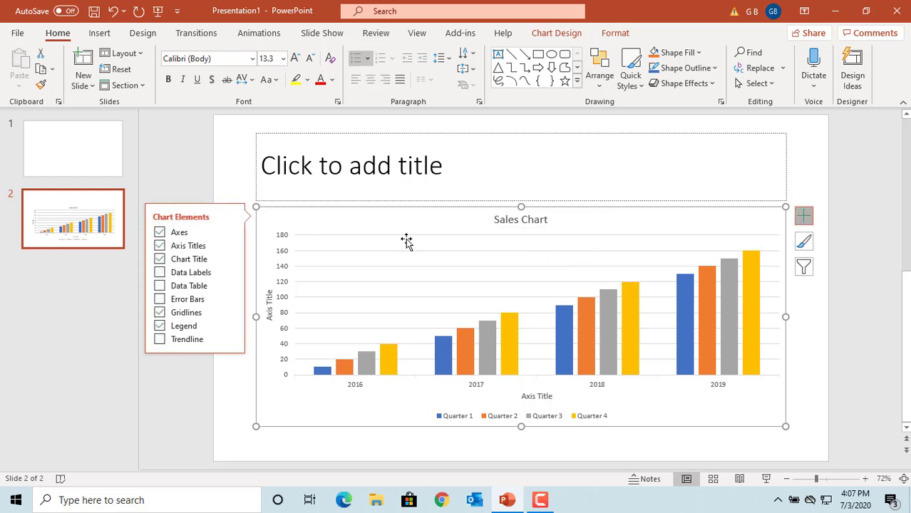
pyautogui.click(232, 261)
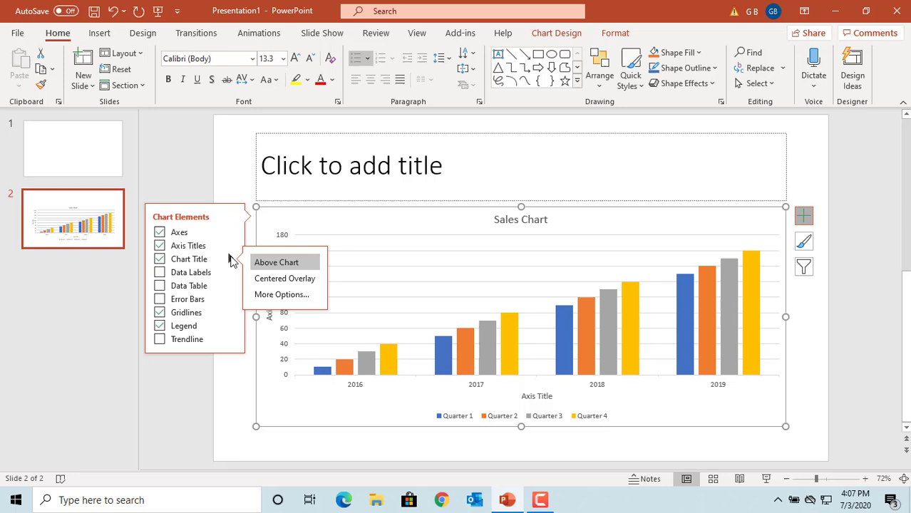
pyautogui.click(285, 281)
pyautogui.click(278, 265)
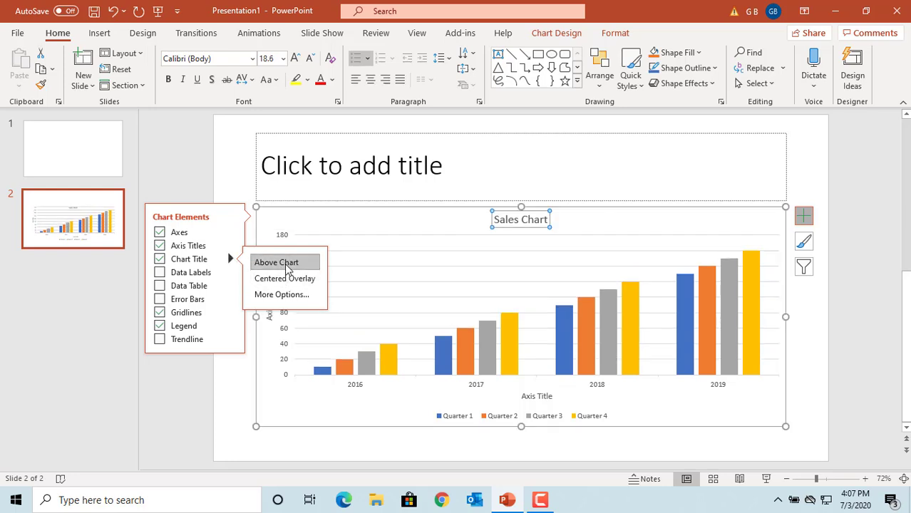
# - Give the chart title a solid red fill and close its formatting options
pyautogui.click(281, 295)
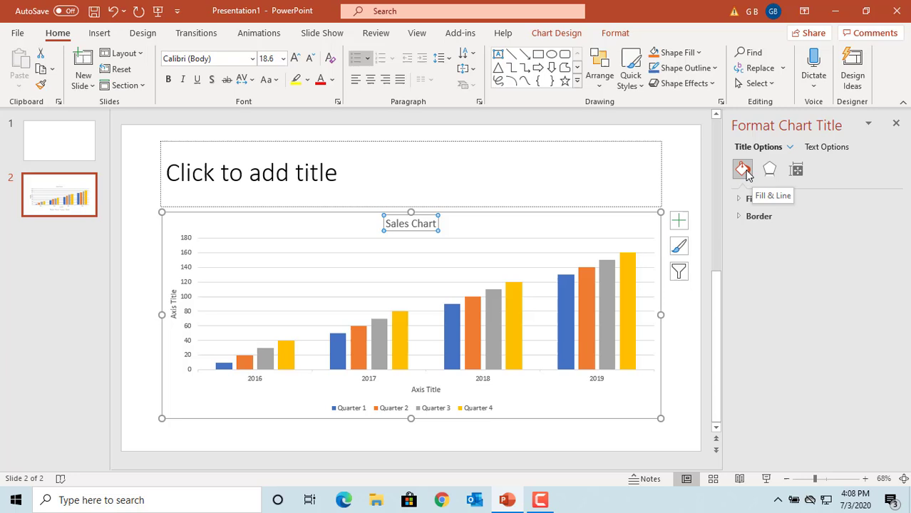
pyautogui.click(741, 200)
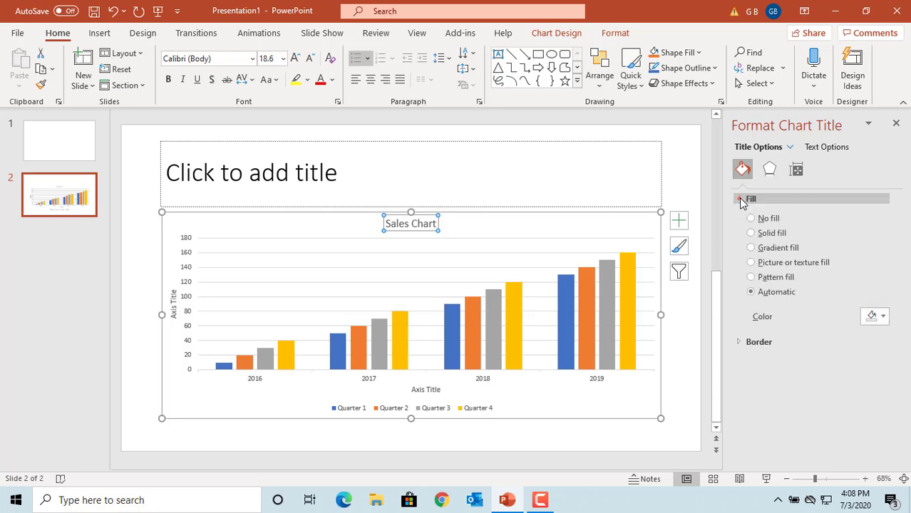
pyautogui.click(751, 235)
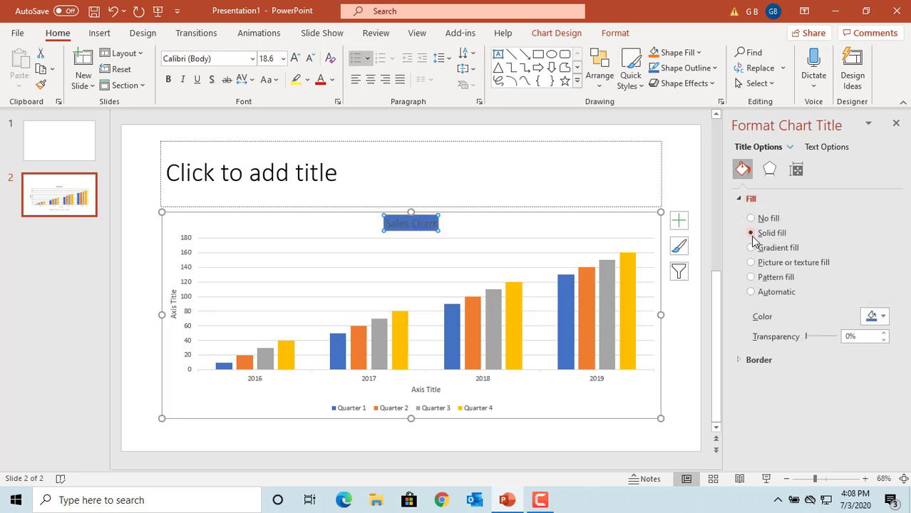
pyautogui.click(885, 318)
pyautogui.click(813, 266)
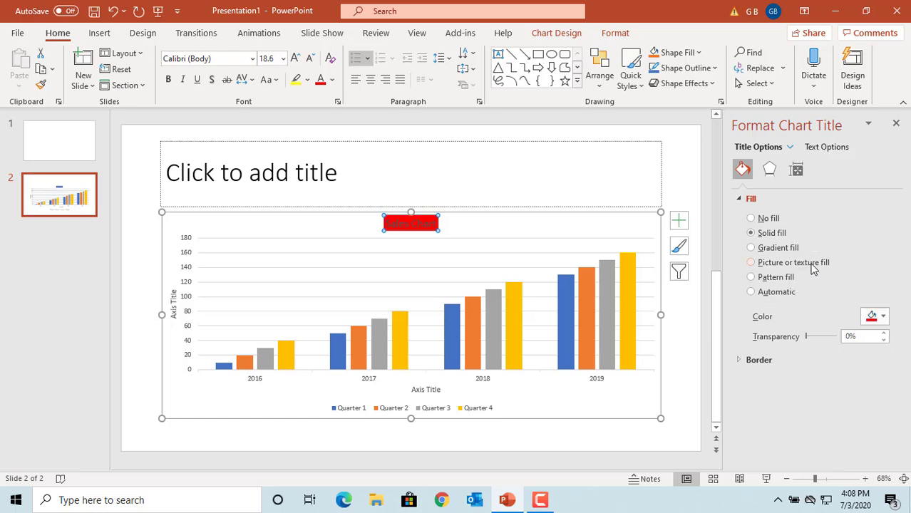
pyautogui.click(897, 122)
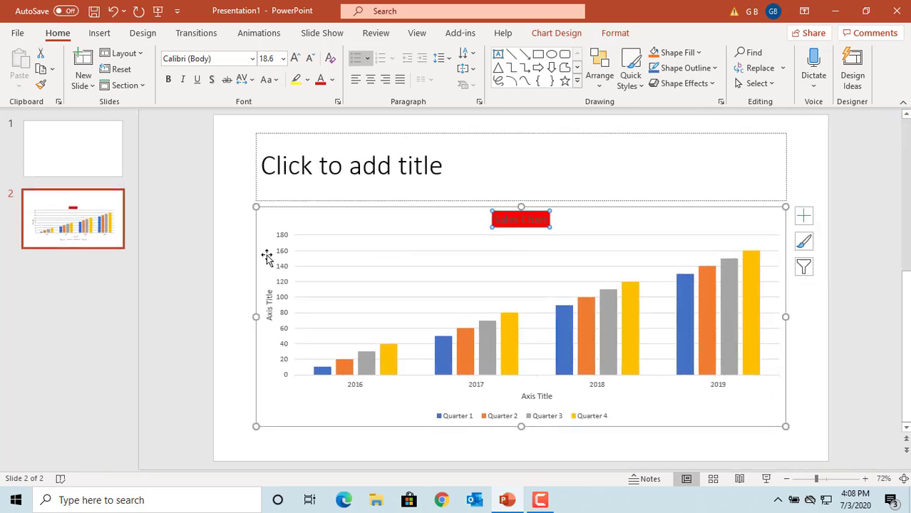
# - Add data labels to all columns of the chart and display them as data callouts
pyautogui.click(807, 219)
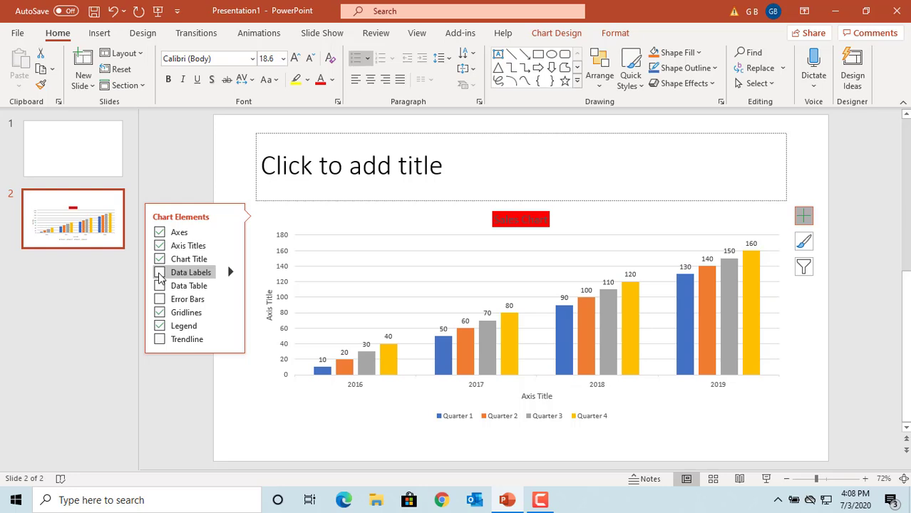
pyautogui.click(160, 275)
pyautogui.click(159, 275)
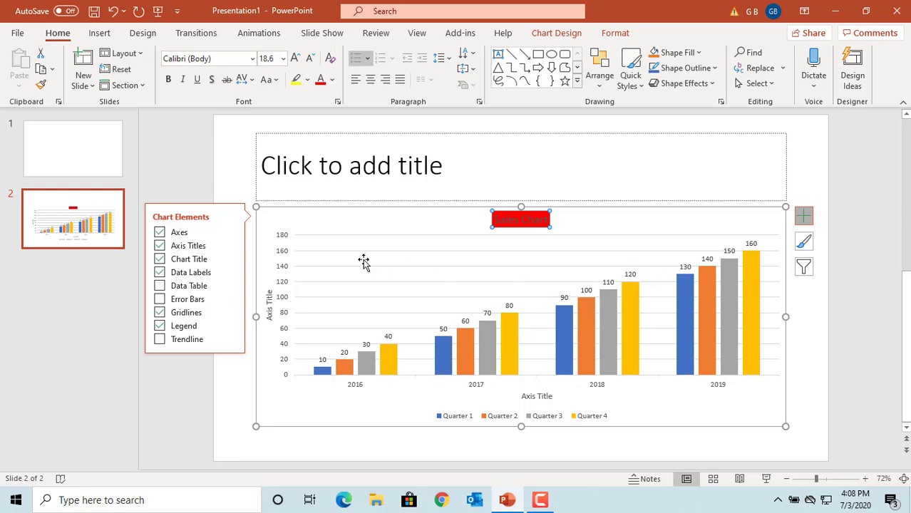
pyautogui.click(230, 273)
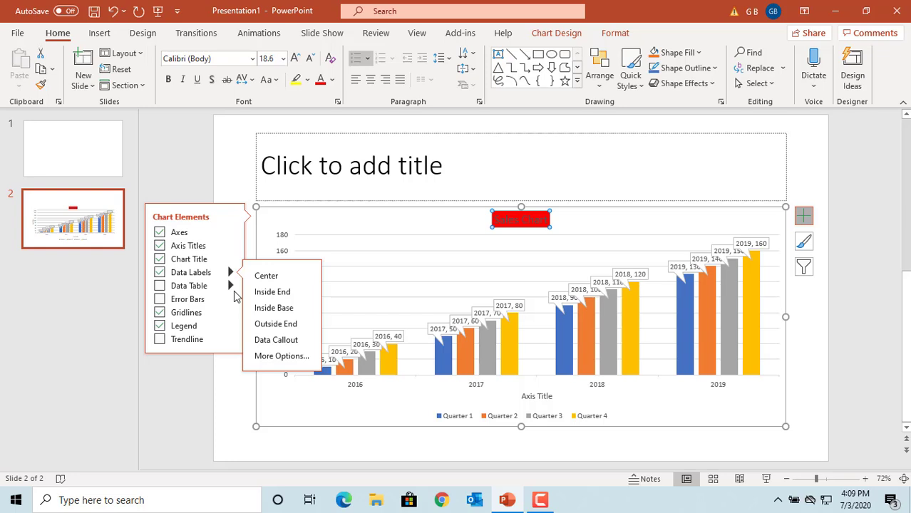
# - Add a data table to the chart and open its detailed formatting options
pyautogui.click(160, 286)
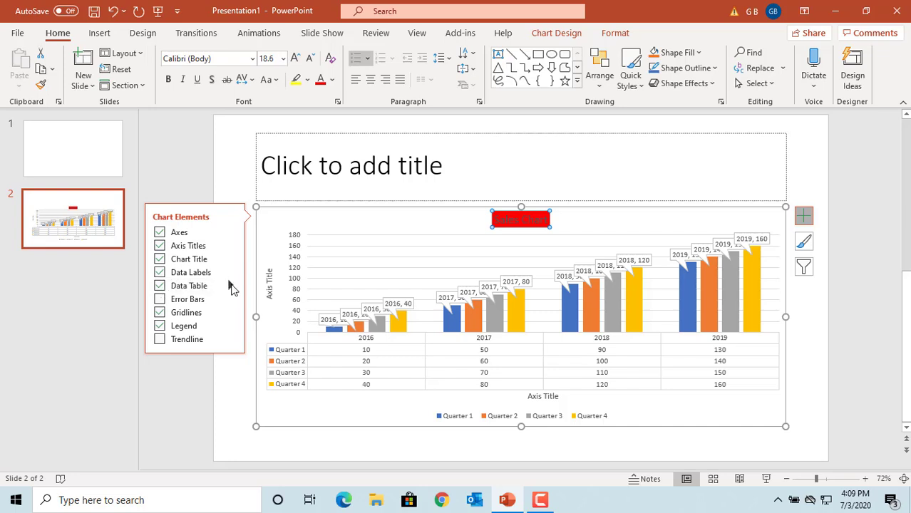
pyautogui.click(231, 285)
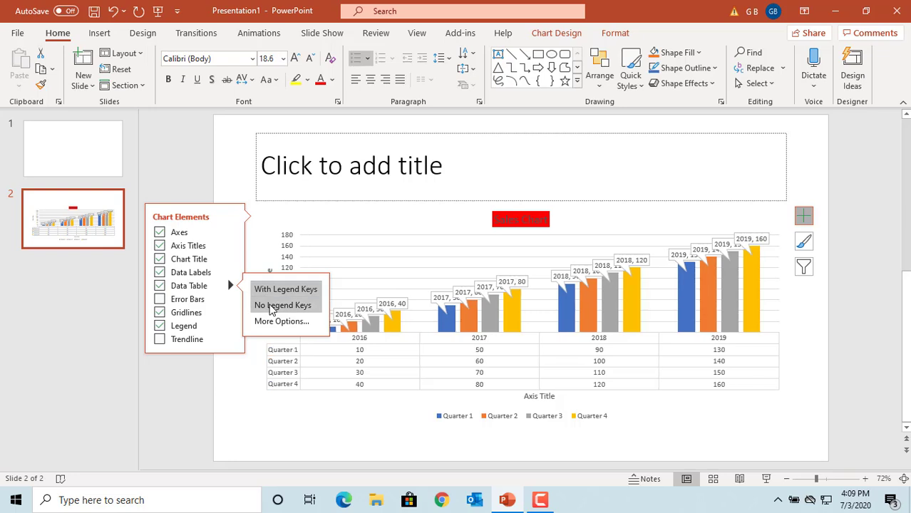
pyautogui.click(271, 322)
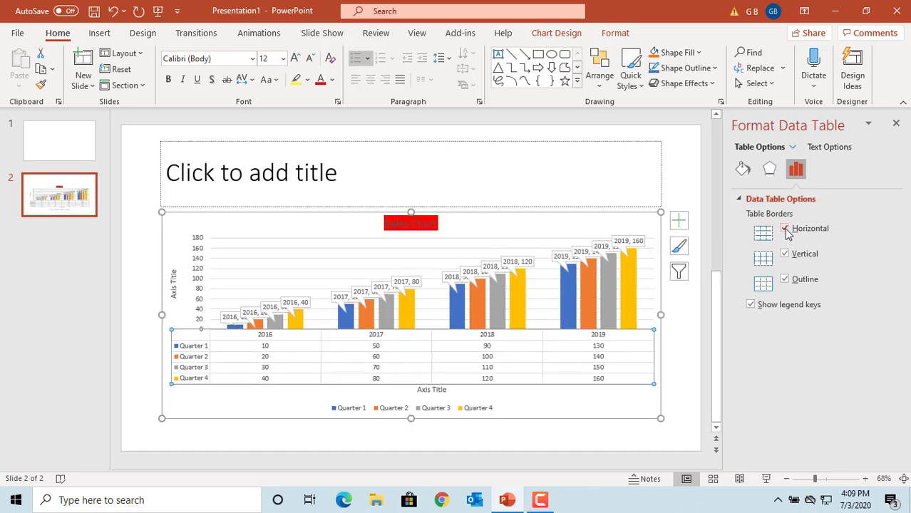
# - Turn the data table's horizontal, vertical and outline borders and its legend keys off and back on, one at a time
pyautogui.click(785, 229)
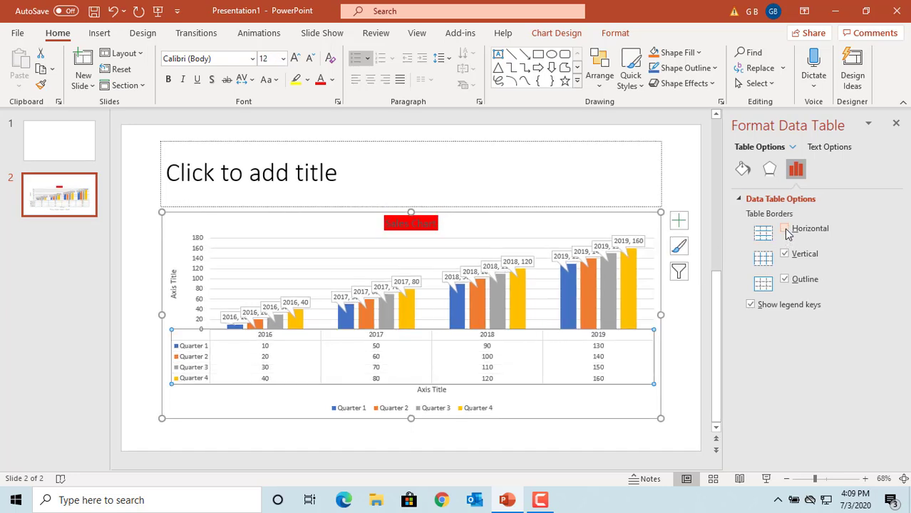
pyautogui.click(785, 228)
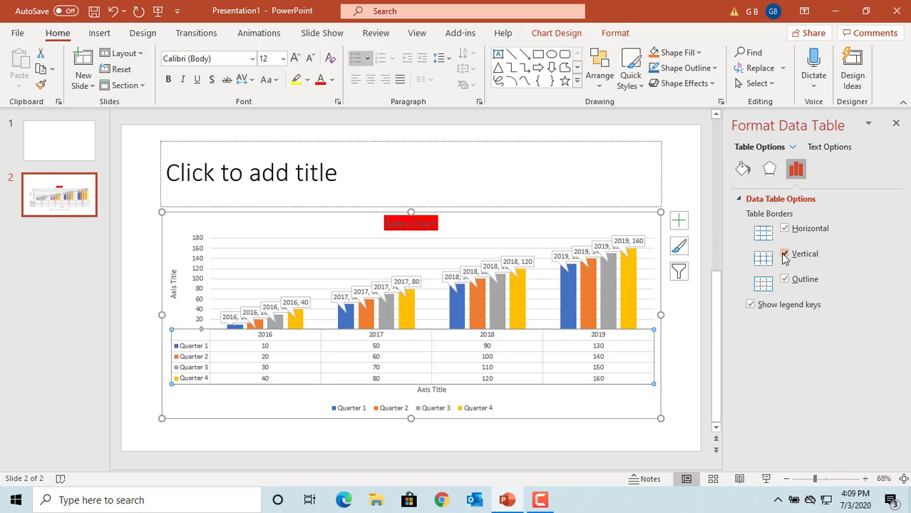
pyautogui.click(786, 255)
pyautogui.click(785, 256)
pyautogui.click(785, 281)
pyautogui.click(785, 281)
pyautogui.click(752, 306)
pyautogui.click(752, 306)
pyautogui.click(896, 125)
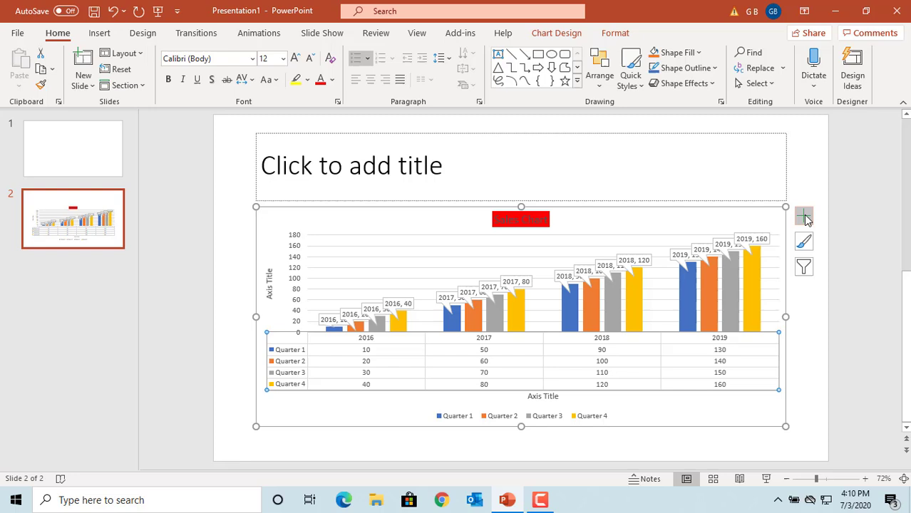
# - Remove the data table from the chart and display the error bar choices
pyautogui.click(805, 219)
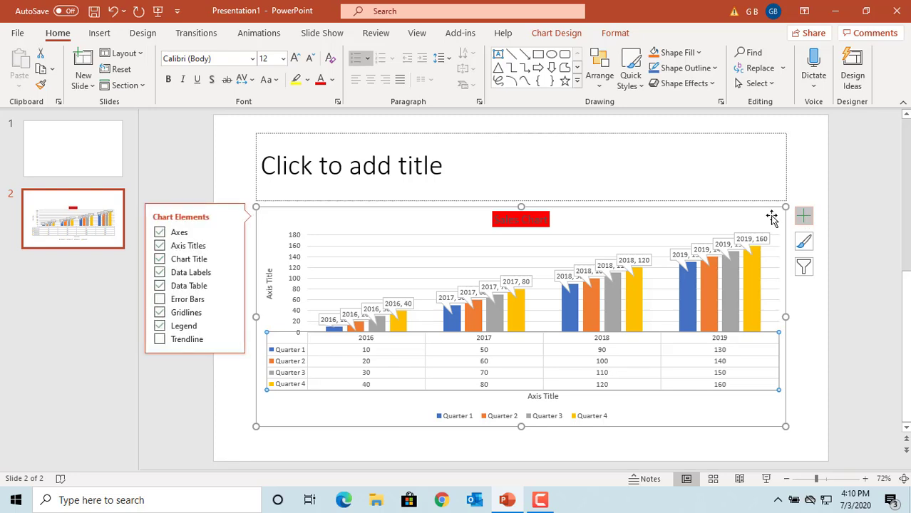
pyautogui.click(160, 287)
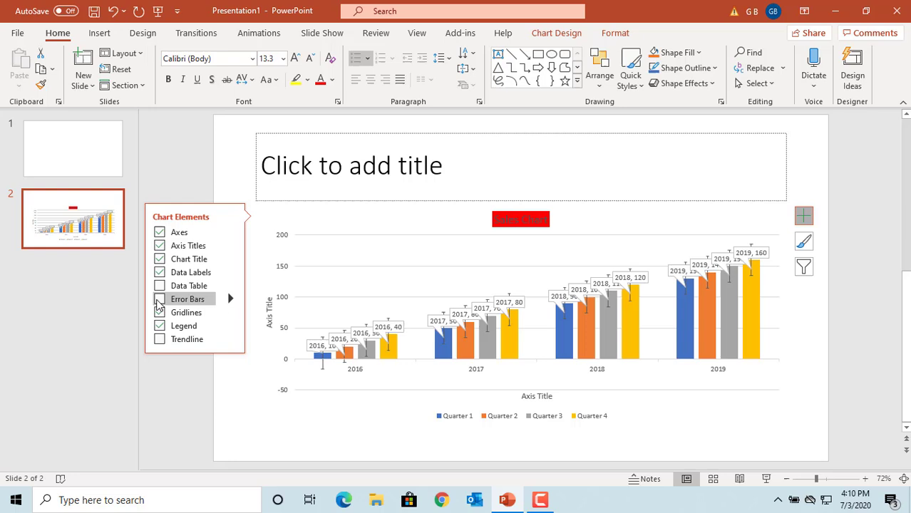
pyautogui.click(230, 299)
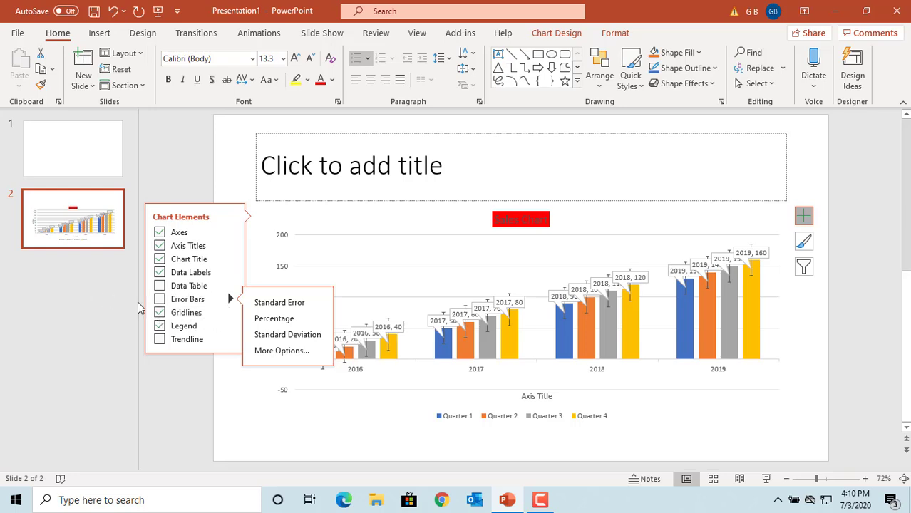
# - Turn the gridlines off and on, and add primary major vertical, primary minor horizontal and primary minor vertical gridlines
pyautogui.click(160, 313)
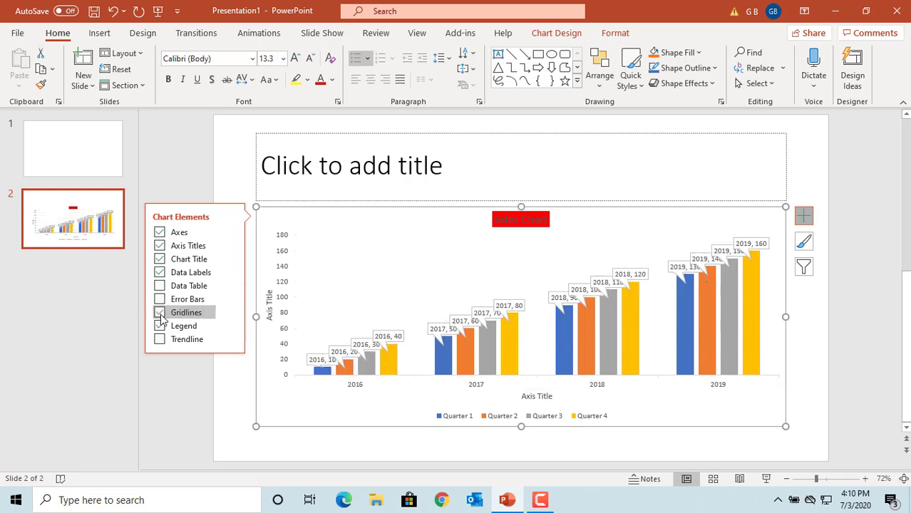
pyautogui.click(160, 313)
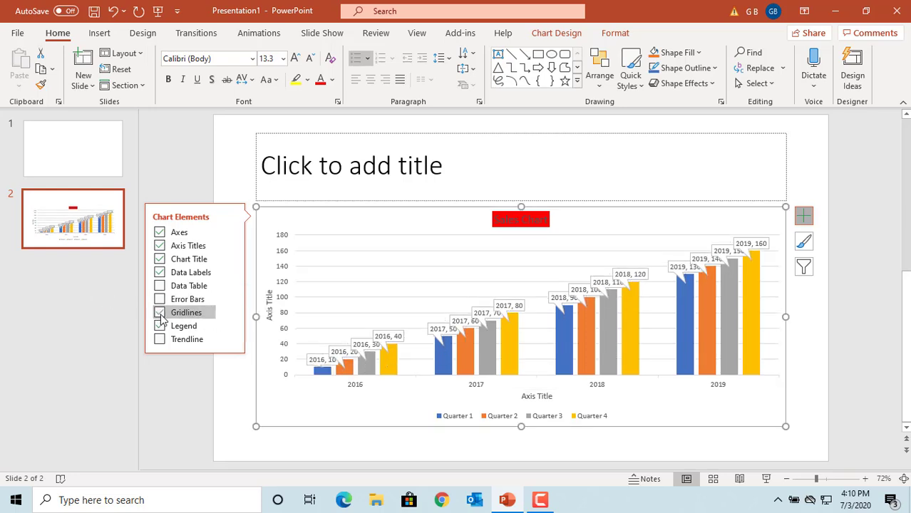
pyautogui.click(229, 314)
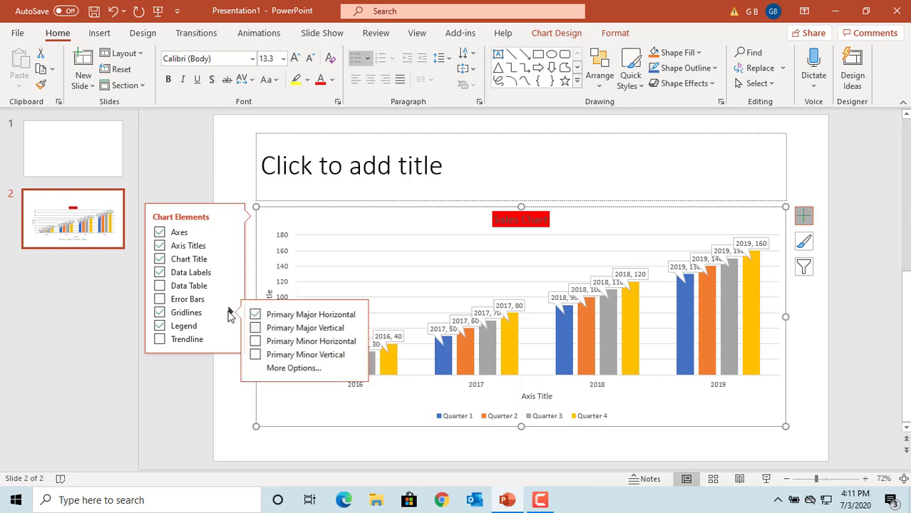
pyautogui.click(256, 329)
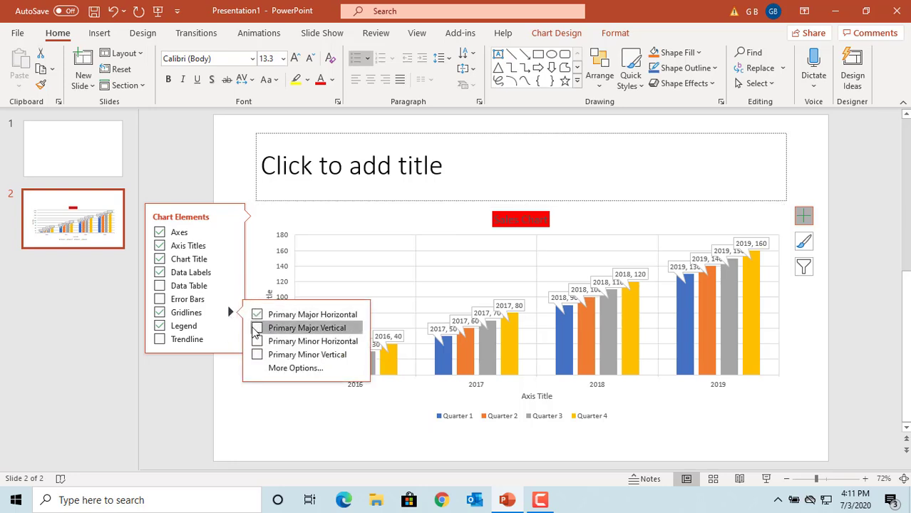
pyautogui.click(257, 343)
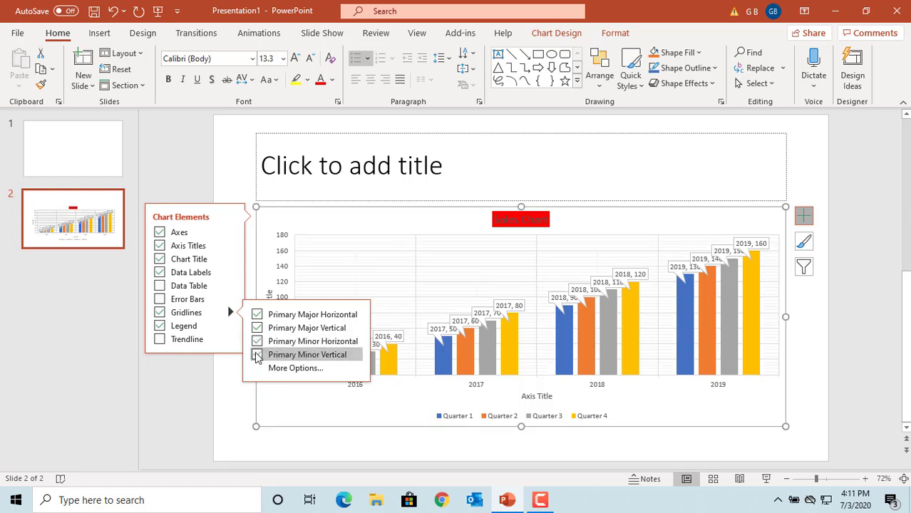
pyautogui.click(256, 356)
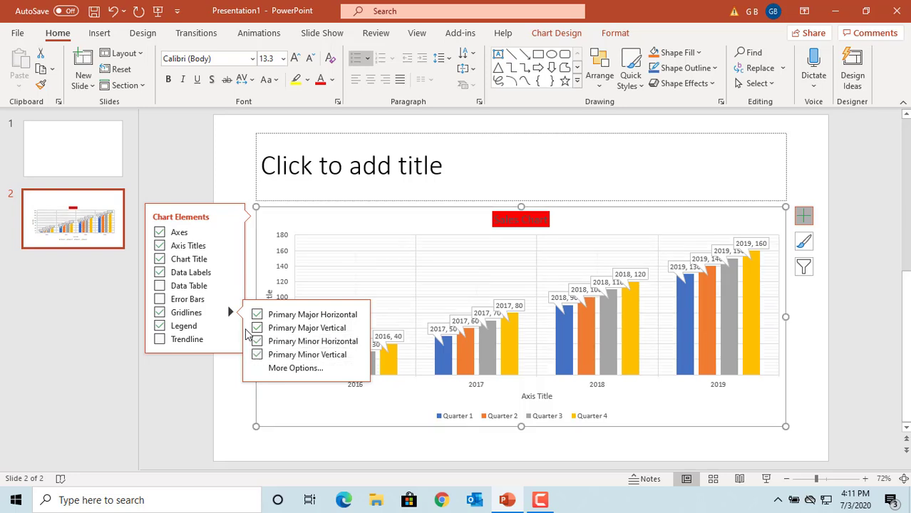
# - Toggle the legend off and on, try it at Top, Left and Bottom, and remove it from the chart
pyautogui.click(160, 326)
pyautogui.click(160, 327)
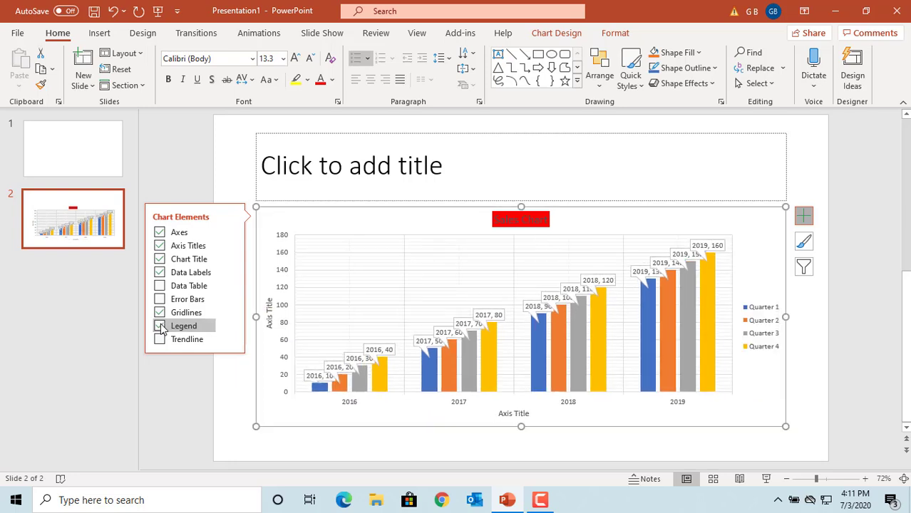
pyautogui.click(231, 326)
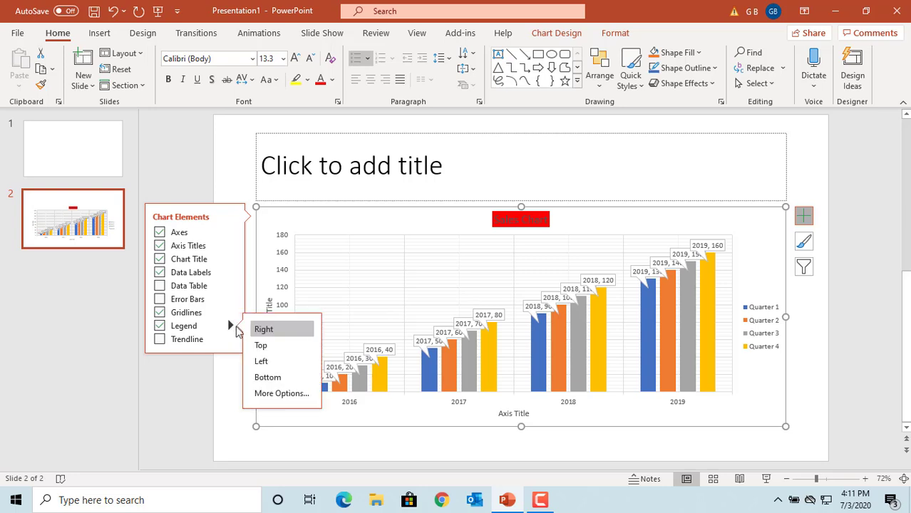
pyautogui.click(264, 346)
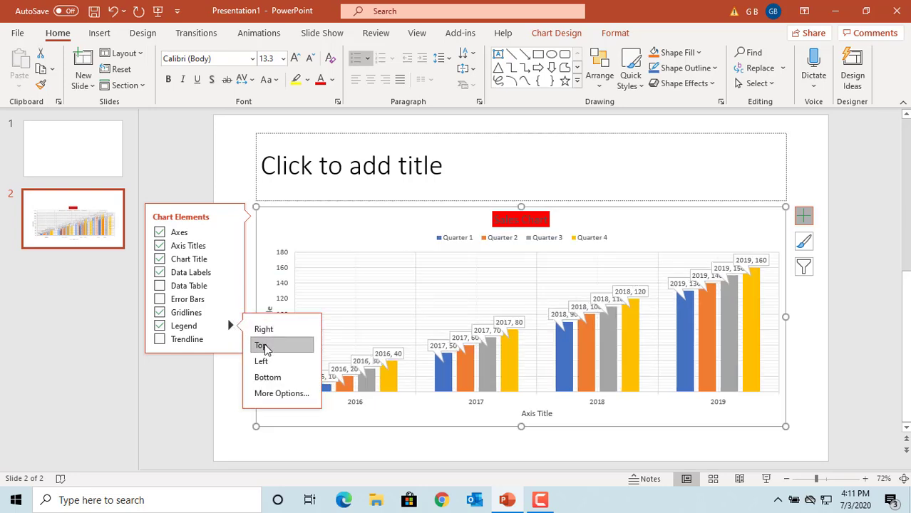
pyautogui.click(262, 362)
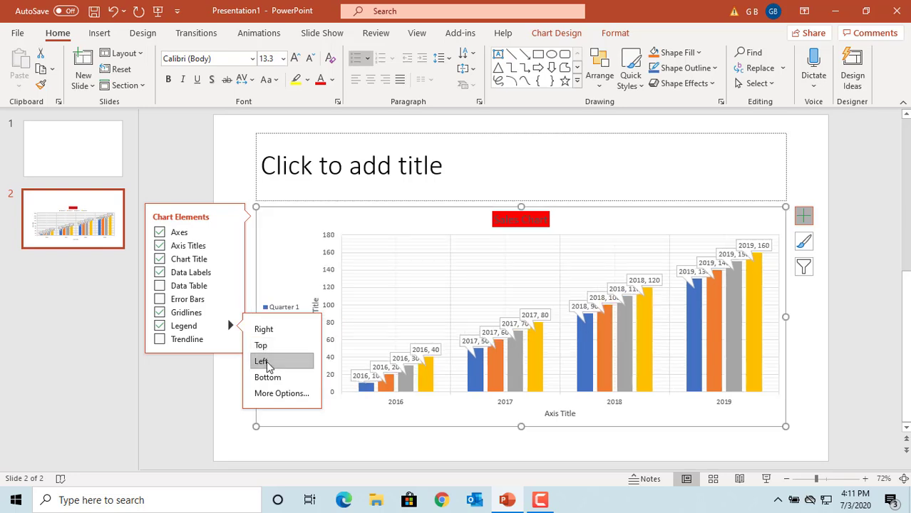
pyautogui.click(269, 379)
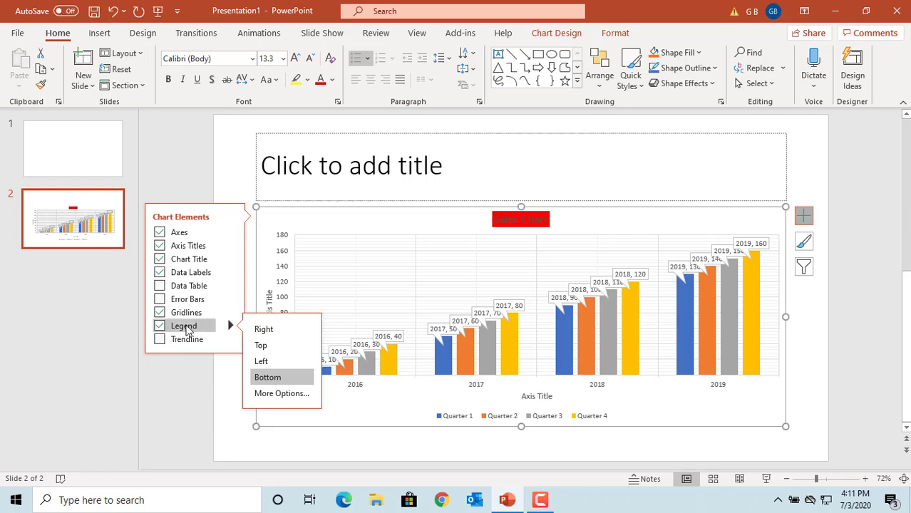
pyautogui.click(186, 326)
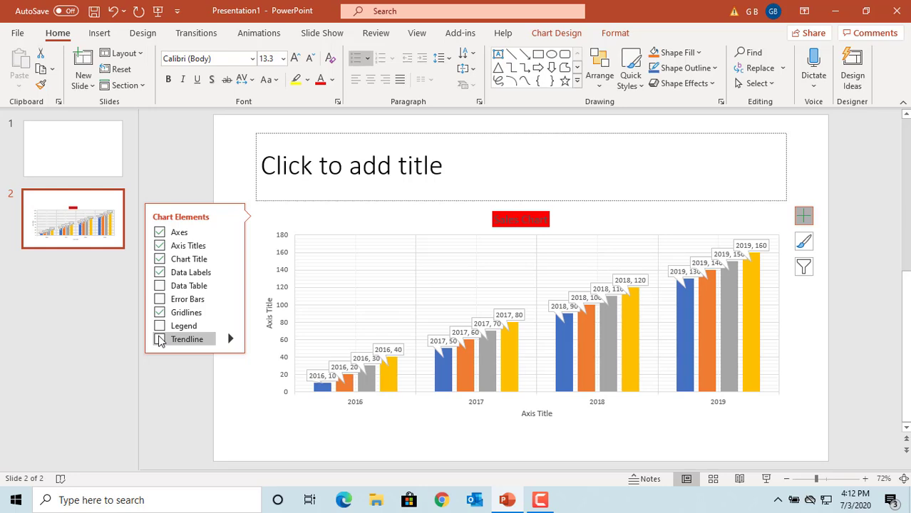
# - Add a trendline based on the Quarter 1 series and display the available trendline types
pyautogui.click(160, 340)
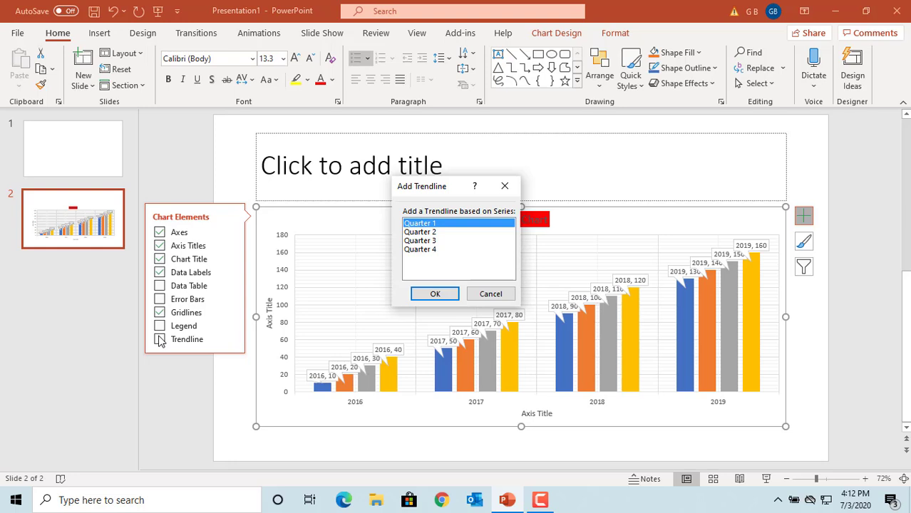
pyautogui.click(434, 295)
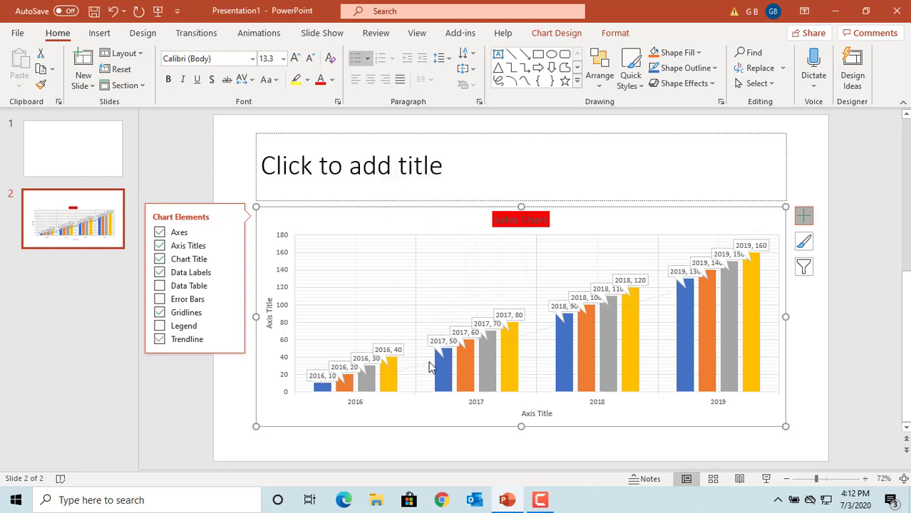
pyautogui.click(232, 339)
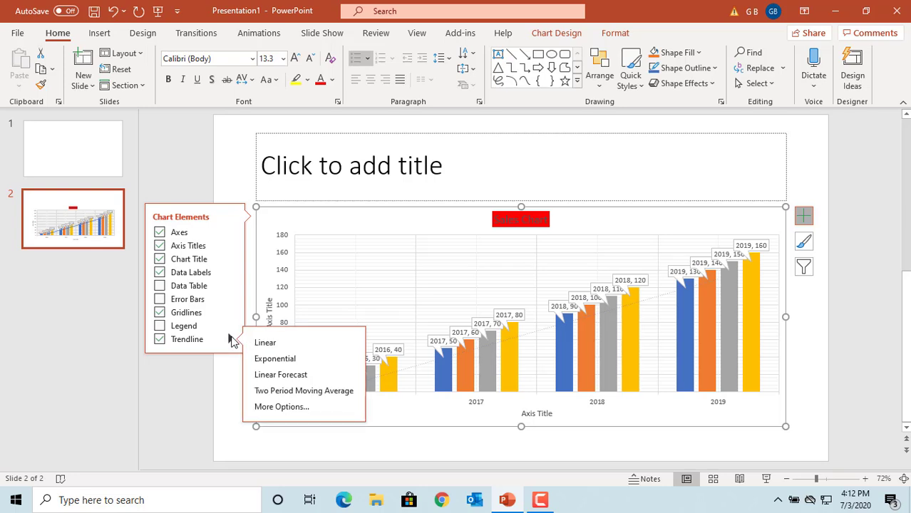